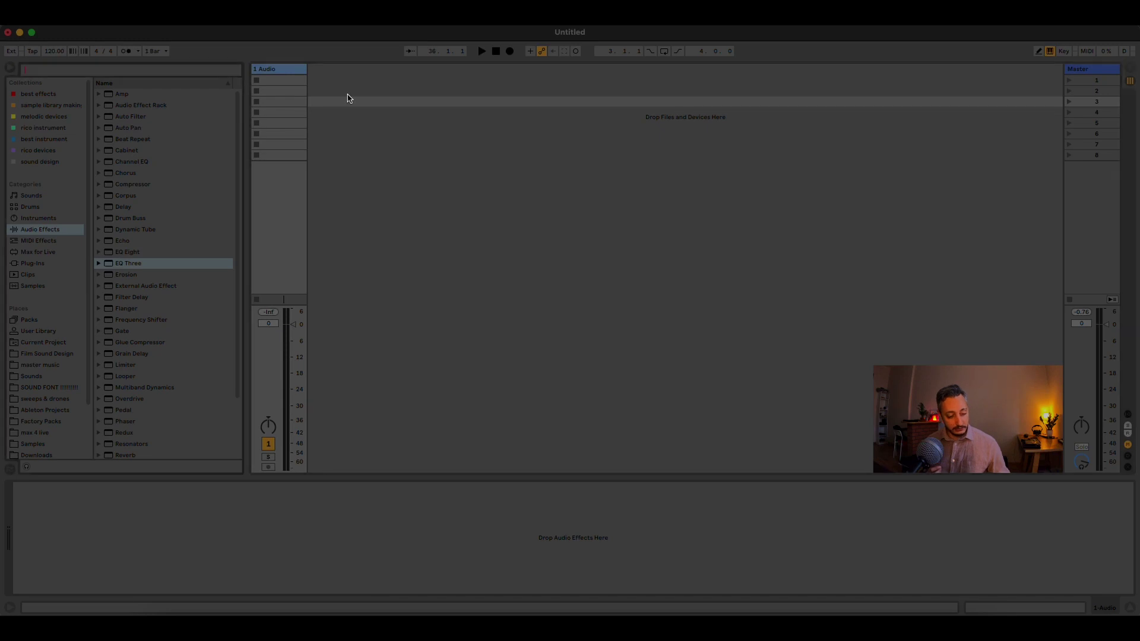
Use the Shift+1/2/3 macros to add EQ Eight, Glue Compressor and Auto Pan, then search Quadra.
{"action": "key", "text": "shift+1"}
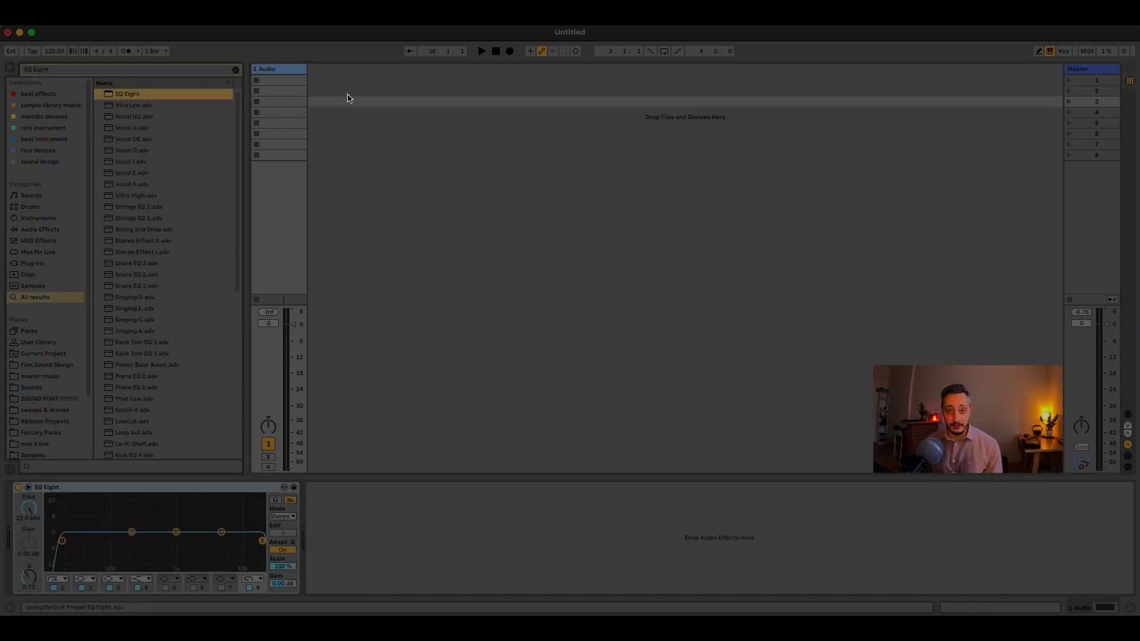
{"action": "key", "text": "shift+2"}
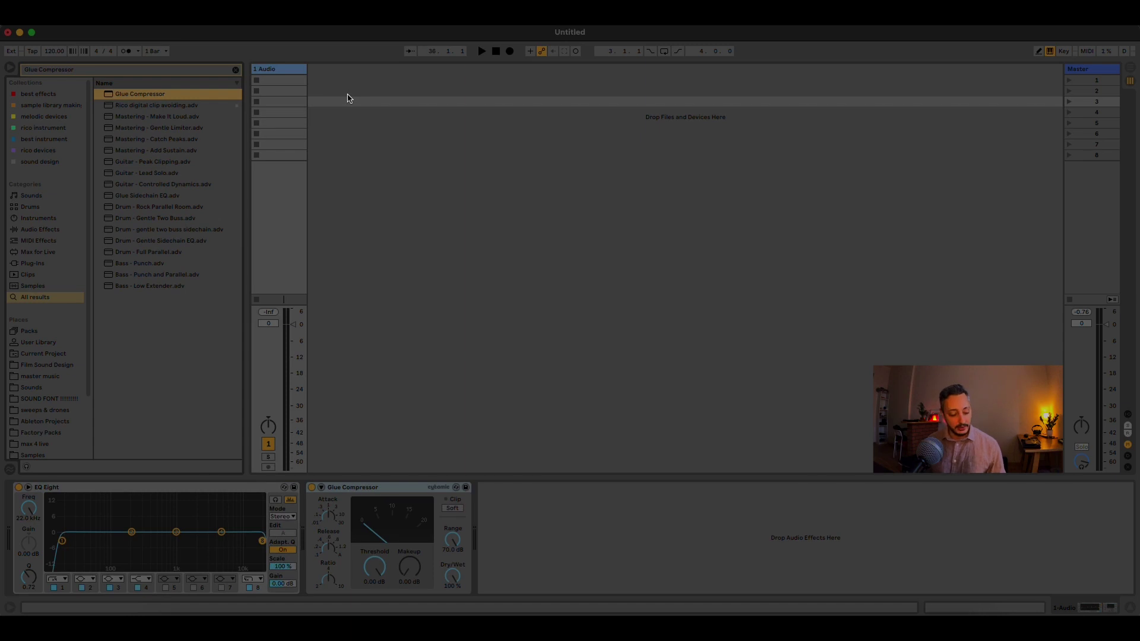
{"action": "key", "text": "shift+3"}
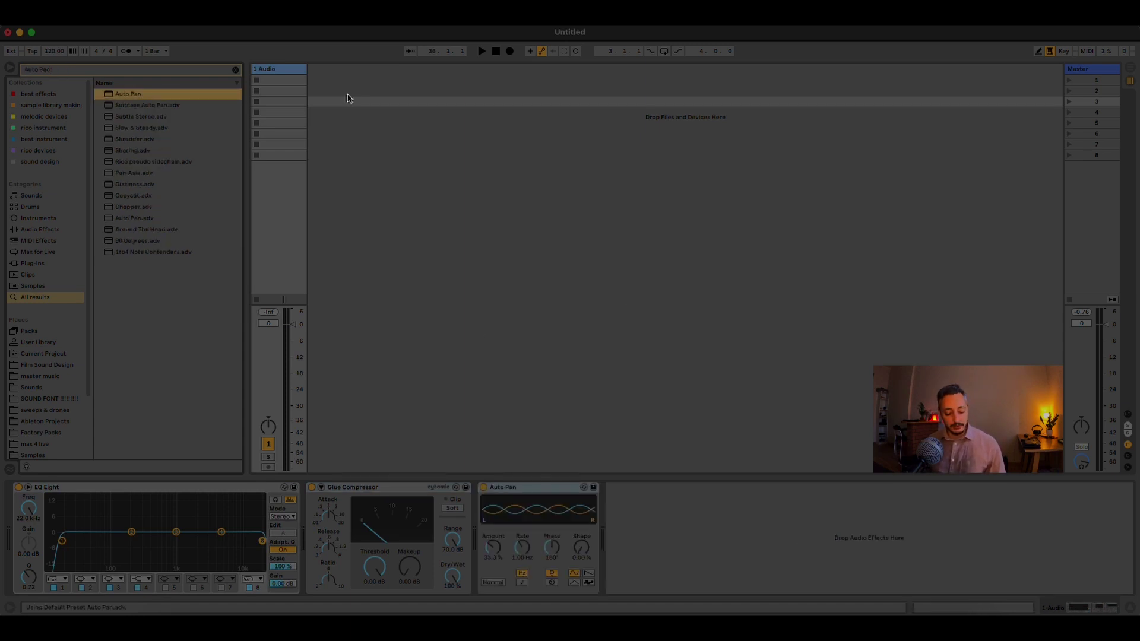
{"action": "key", "text": "shift+7"}
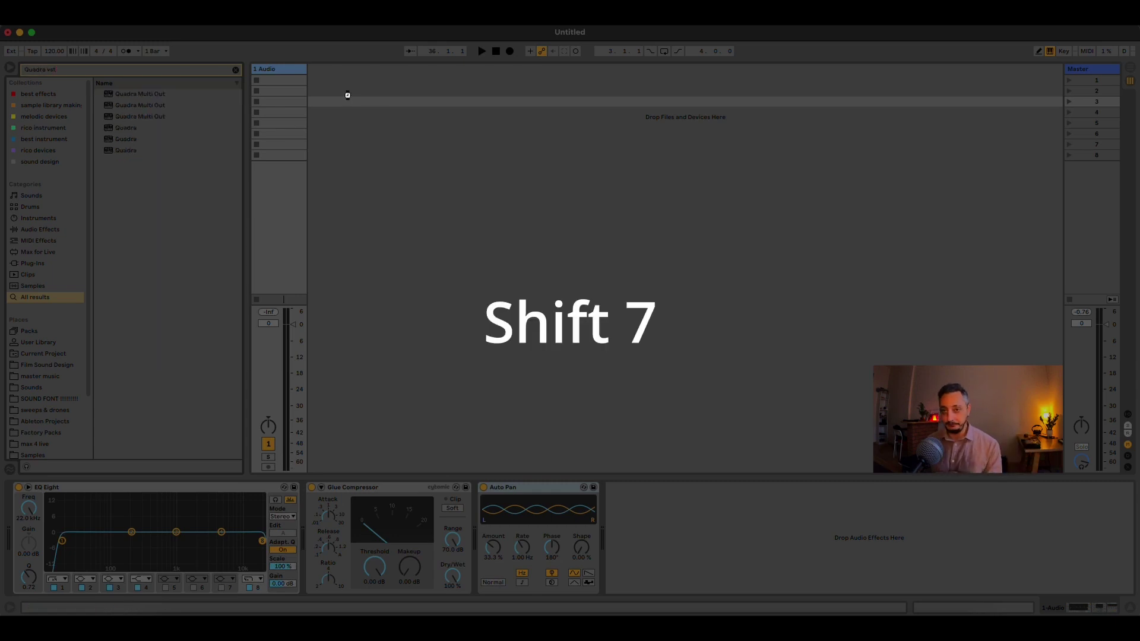
Put Quadra Multi Out on a new track, add the OTT, Abbey Road Vinyl and Sonarworks chain, and spread out the windows.
{"action": "left_click_drag", "start_coordinate": [347, 95], "coordinate": [349, 98]}
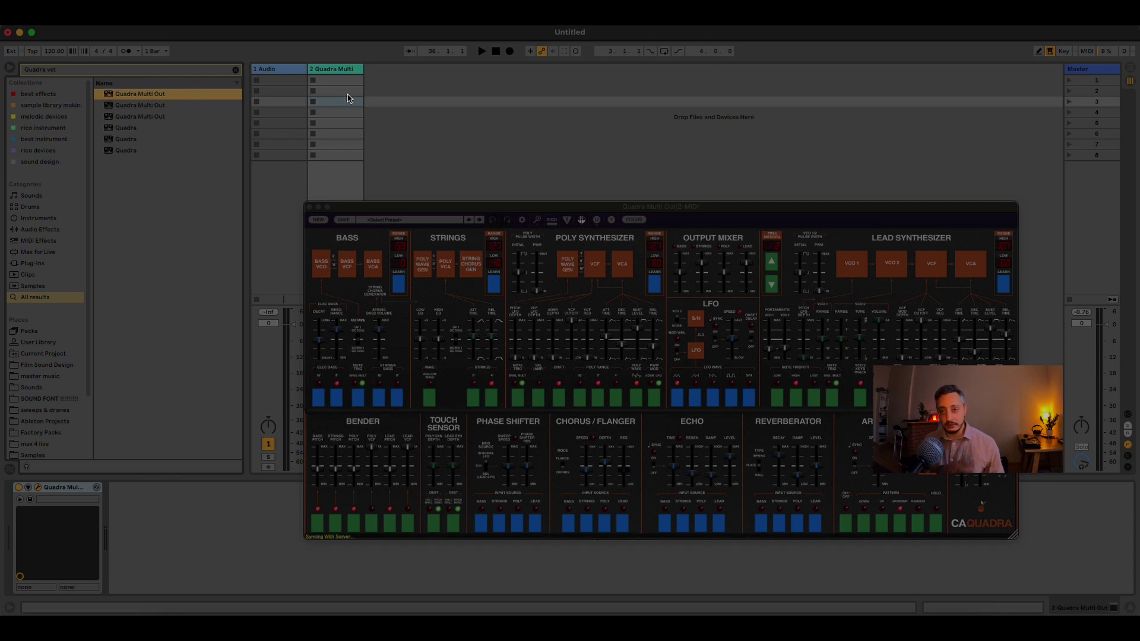
{"action": "key", "text": "shift+6"}
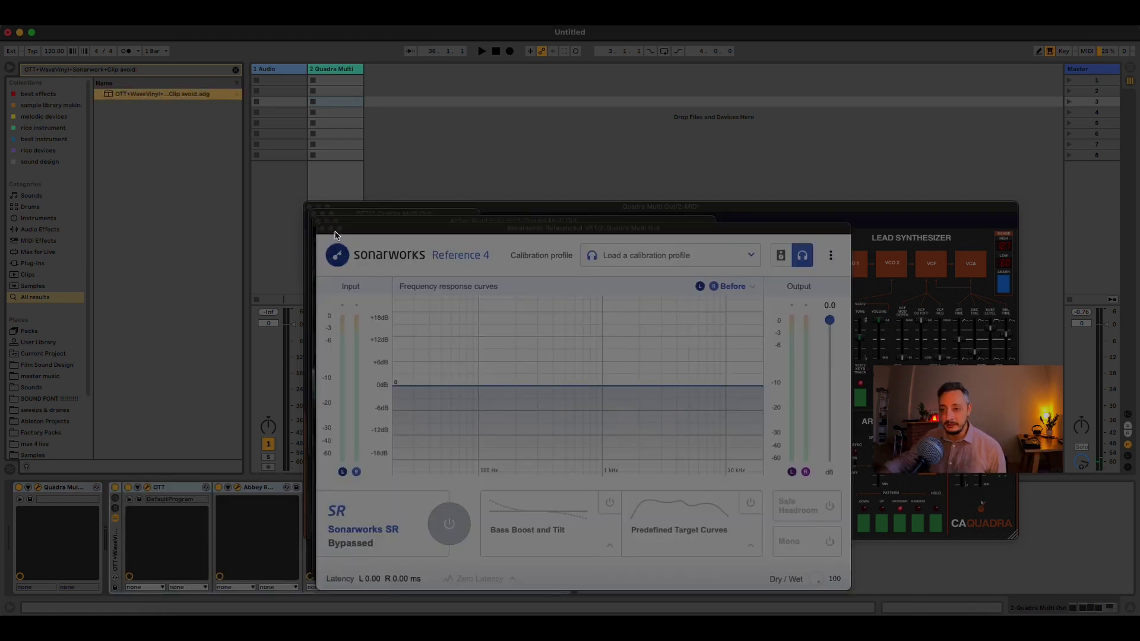
{"action": "left_click_drag", "start_coordinate": [347, 231], "coordinate": [497, 260]}
{"action": "left_click_drag", "start_coordinate": [425, 223], "coordinate": [530, 254]}
{"action": "left_click_drag", "start_coordinate": [311, 215], "coordinate": [333, 223]}
Close the OTT, Abbey Road Vinyl, Quadra and Sonarworks plugin windows.
{"action": "left_click", "coordinate": [333, 221]}
{"action": "left_click", "coordinate": [421, 251]}
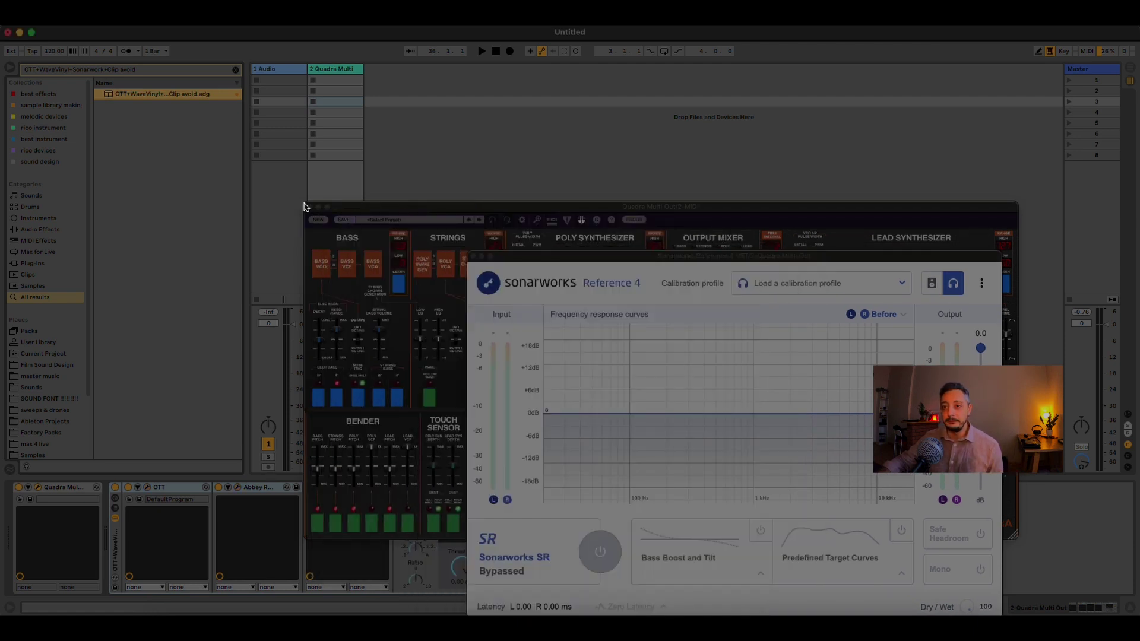
{"action": "left_click", "coordinate": [310, 206]}
{"action": "left_click", "coordinate": [473, 256]}
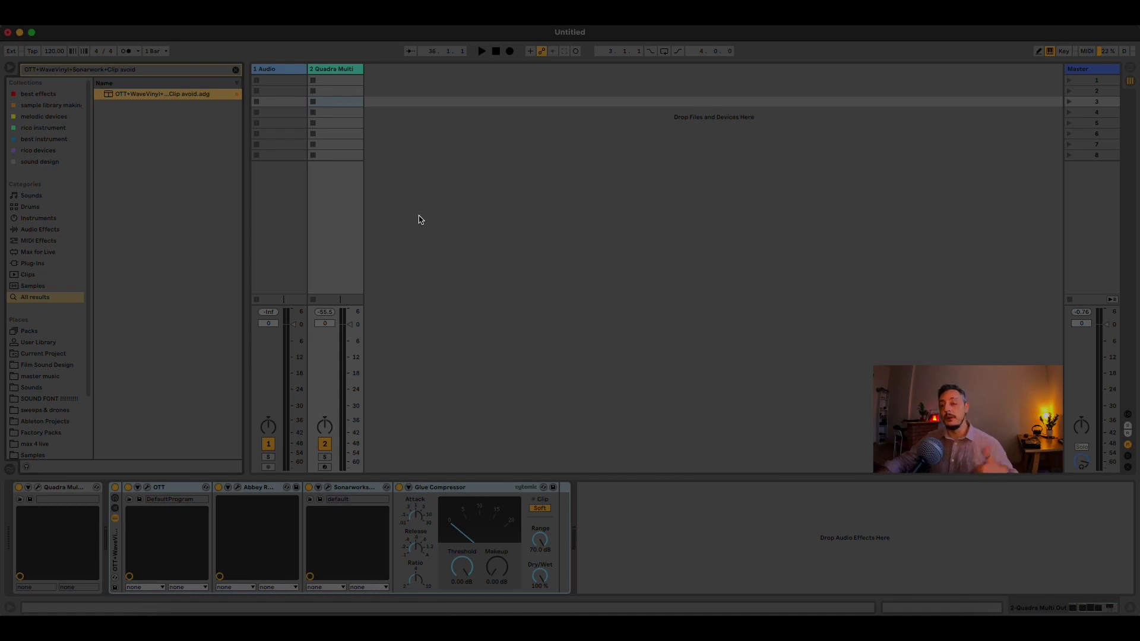
Check the Master track's options menu without changes, then insert a return track via the macro shortcut.
{"action": "left_click", "coordinate": [455, 172]}
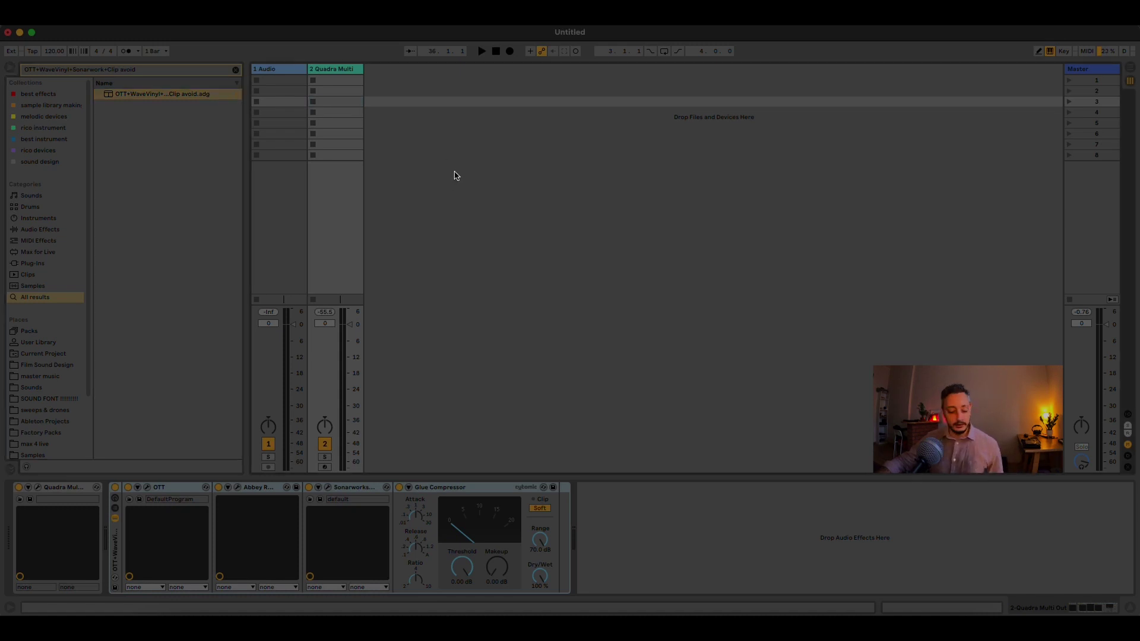
{"action": "right_click", "coordinate": [1077, 75]}
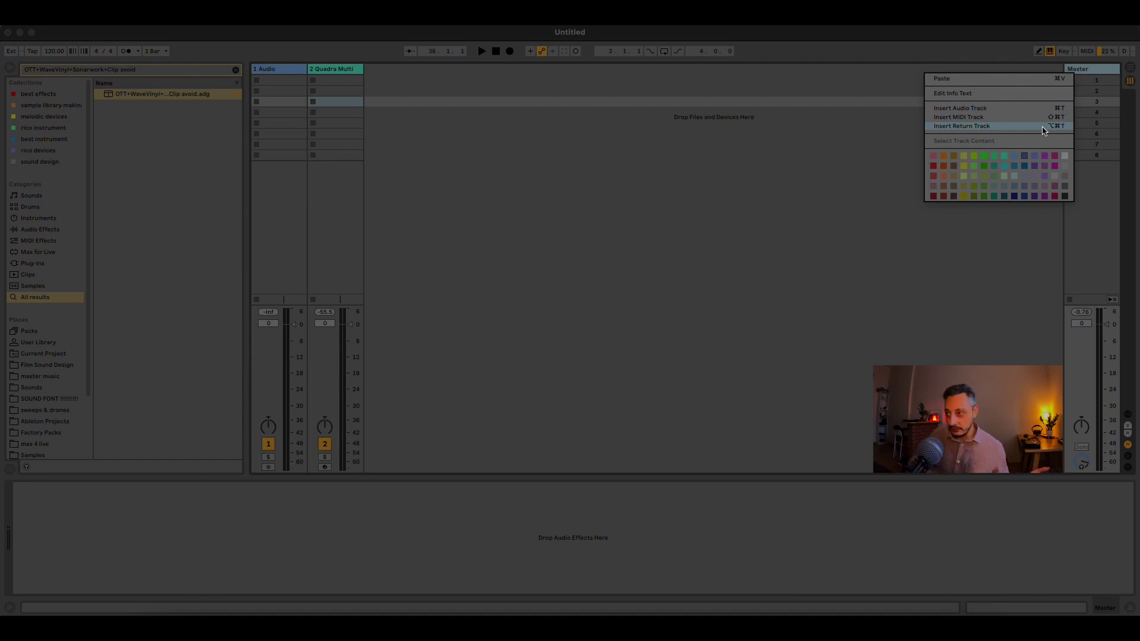
{"action": "left_click", "coordinate": [706, 206]}
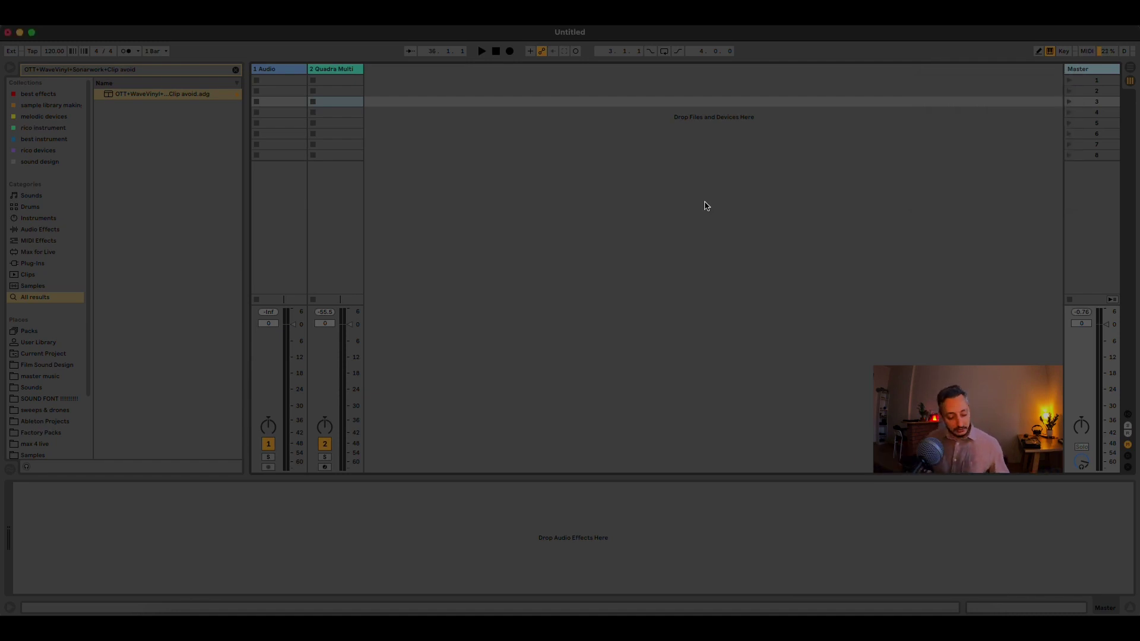
{"action": "key", "text": "super+alt+t"}
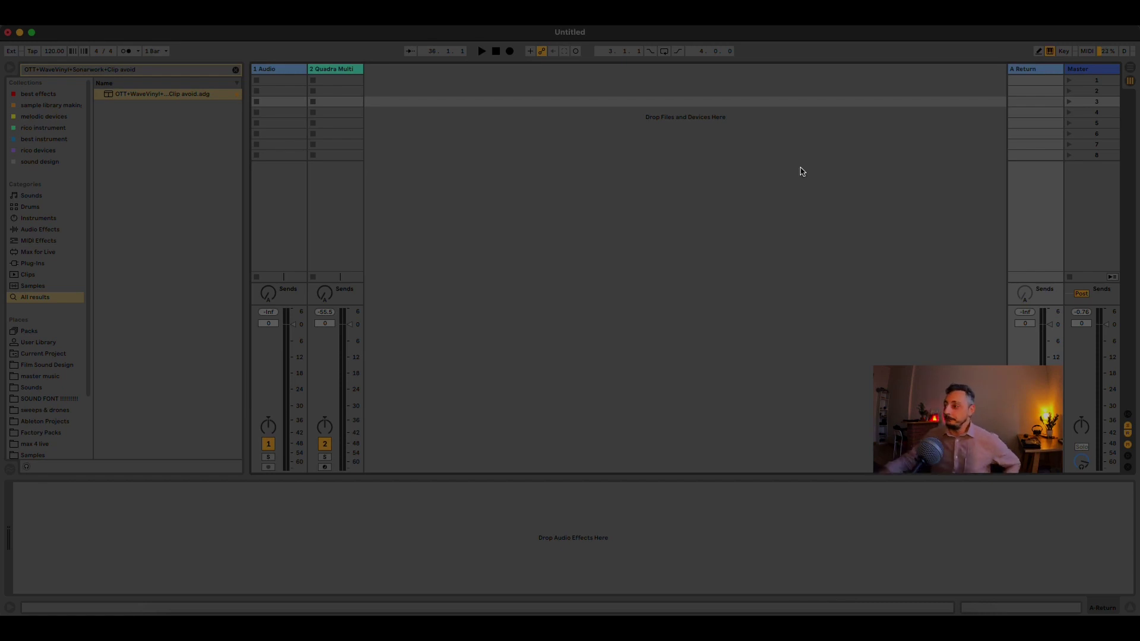
In Keyboard Maestro's Ableton group, open the eq8 macro and review its actions.
{"action": "left_click", "coordinate": [466, 626]}
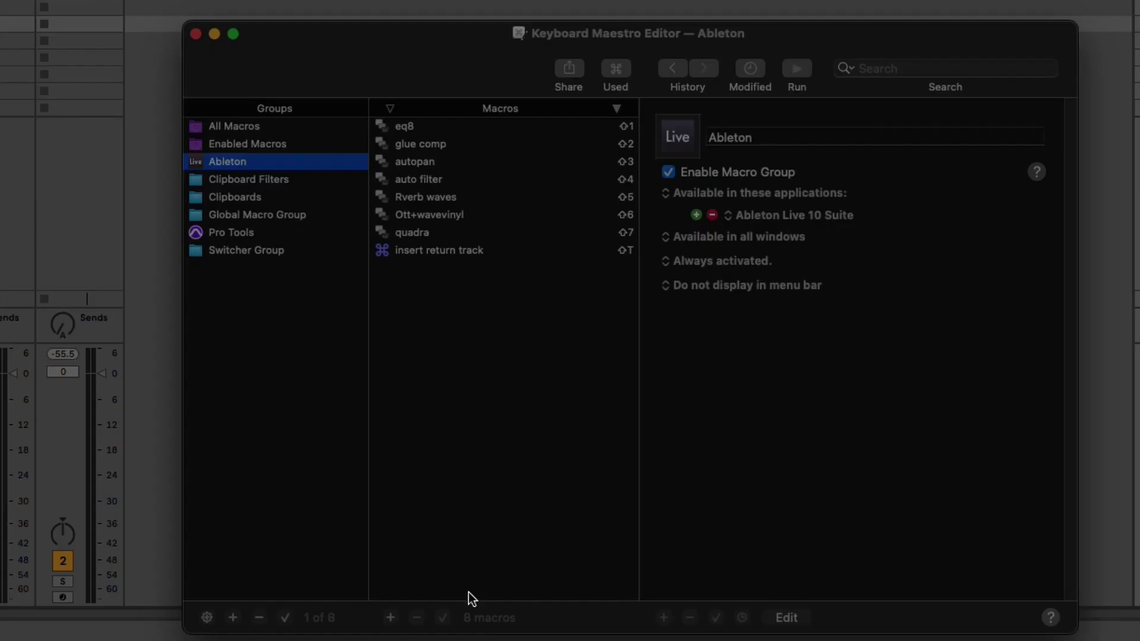
{"action": "left_click_drag", "start_coordinate": [412, 48], "coordinate": [383, 34]}
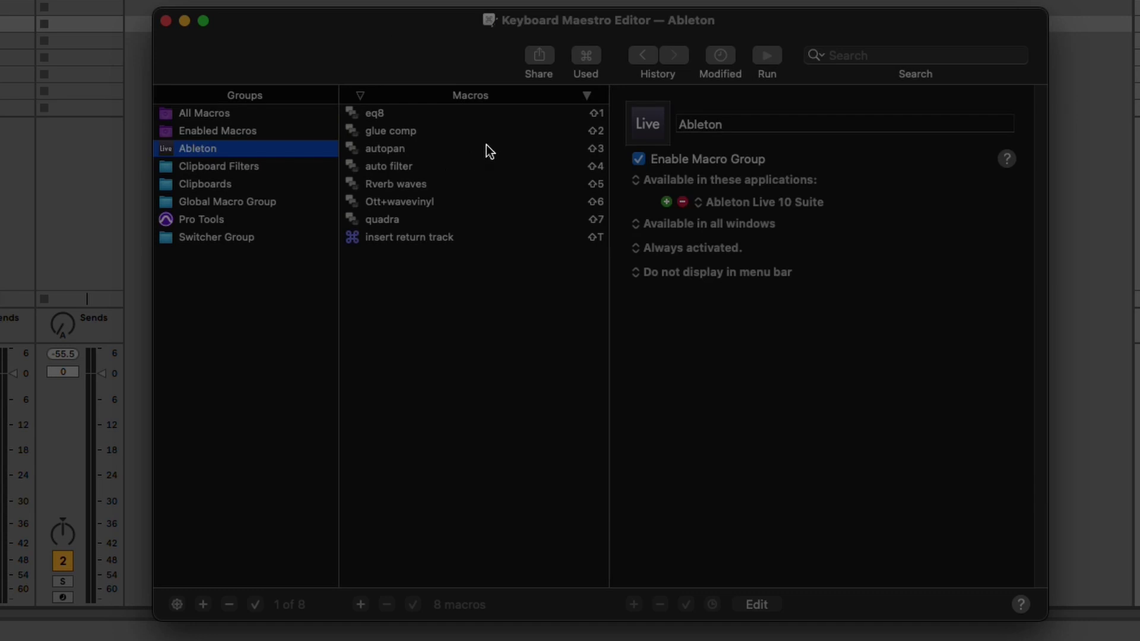
{"action": "left_click", "coordinate": [480, 119]}
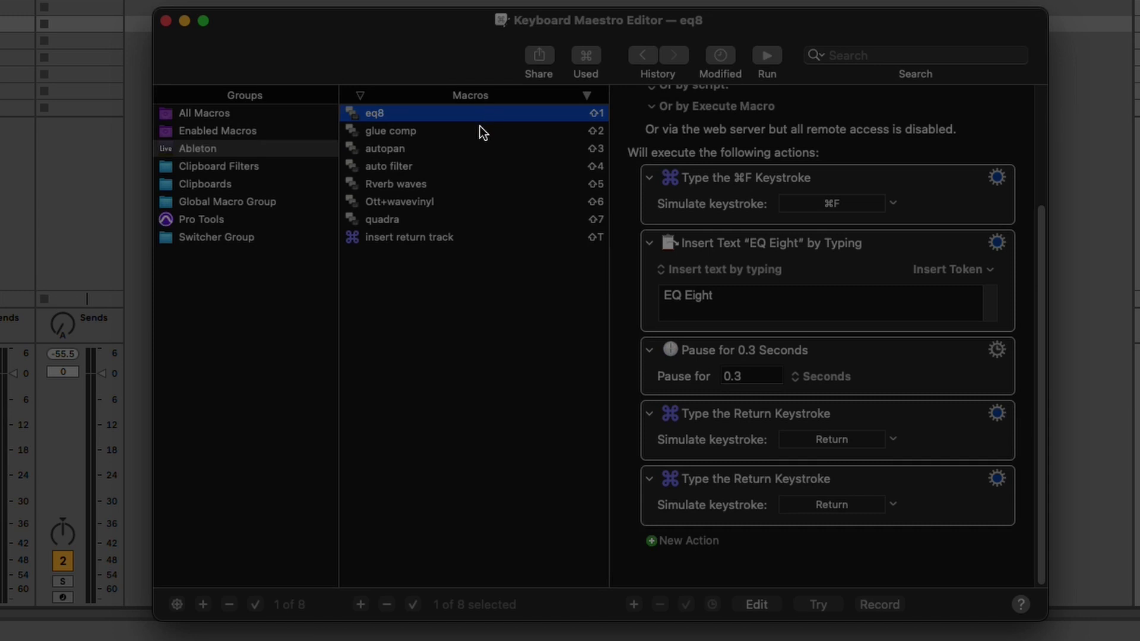
{"action": "left_click", "coordinate": [247, 222]}
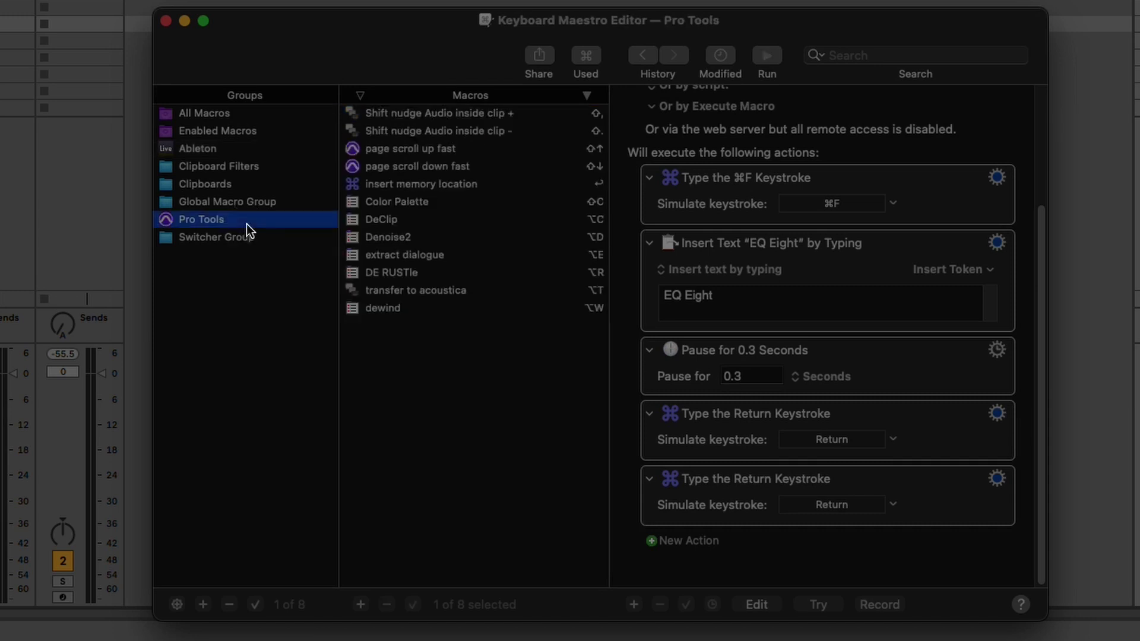
{"action": "left_click", "coordinate": [217, 149]}
{"action": "left_click", "coordinate": [482, 132]}
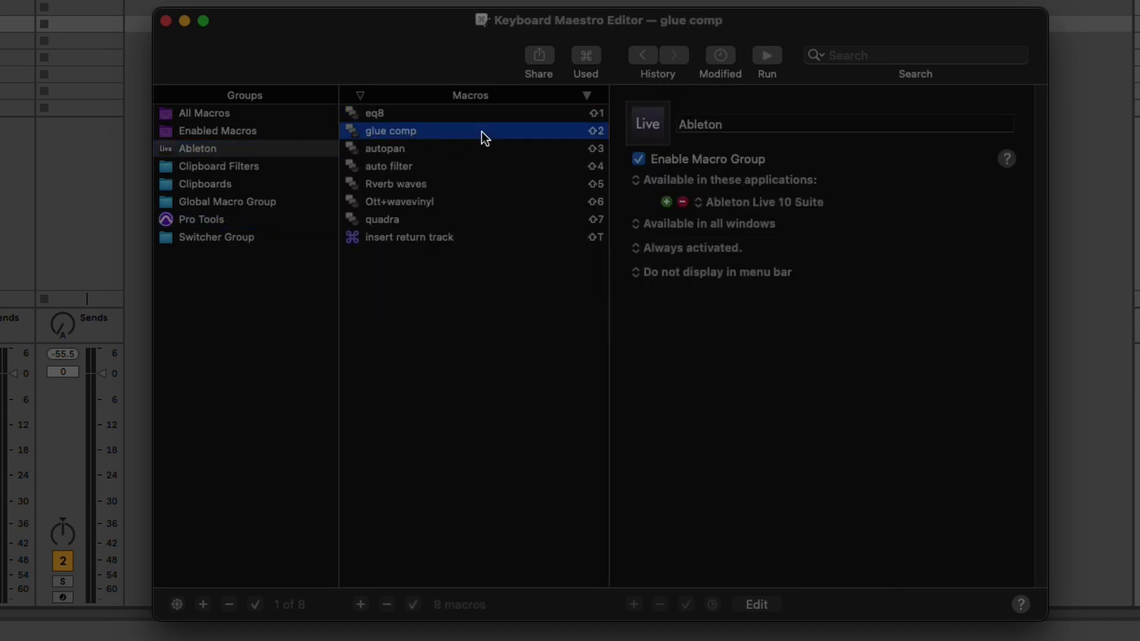
{"action": "left_click", "coordinate": [431, 109]}
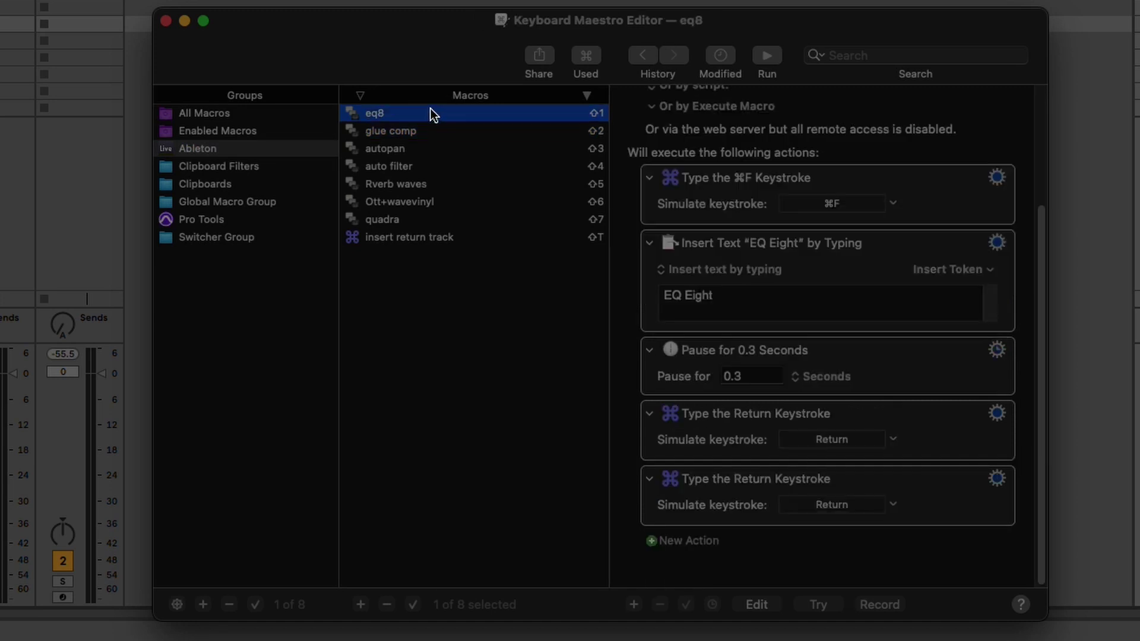
{"action": "scroll", "coordinate": [825, 240], "scroll_direction": "up", "scroll_amount": 5}
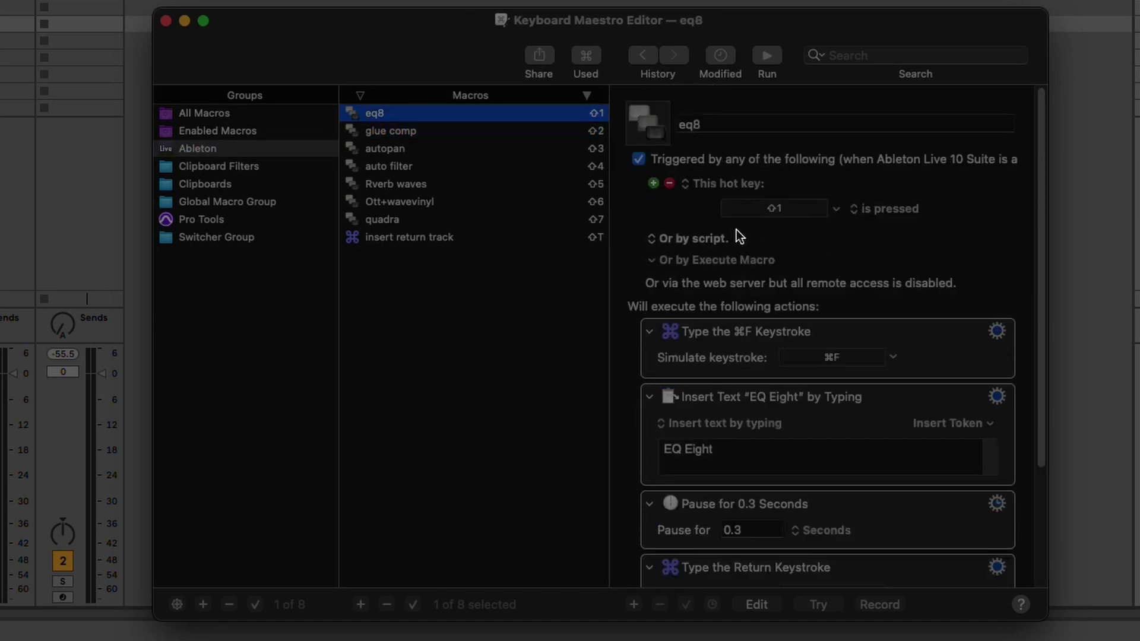
Test the eq8 macro in the Ableton set with Shift+1.
{"action": "left_click", "coordinate": [147, 192]}
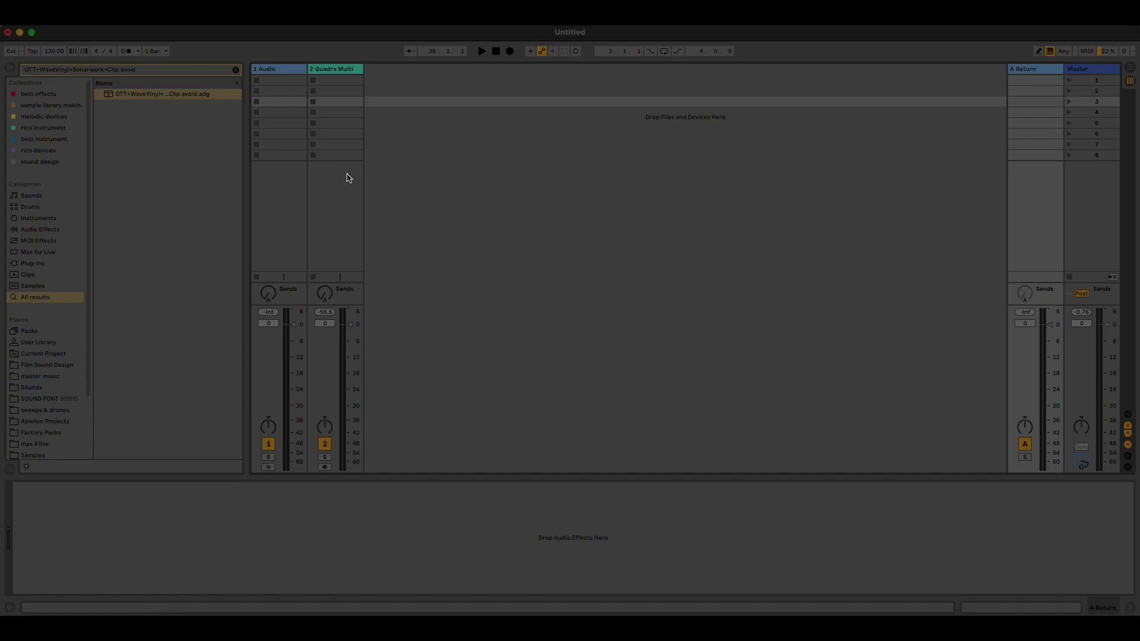
{"action": "key", "text": "shift+1"}
{"action": "key", "text": "super+Tab"}
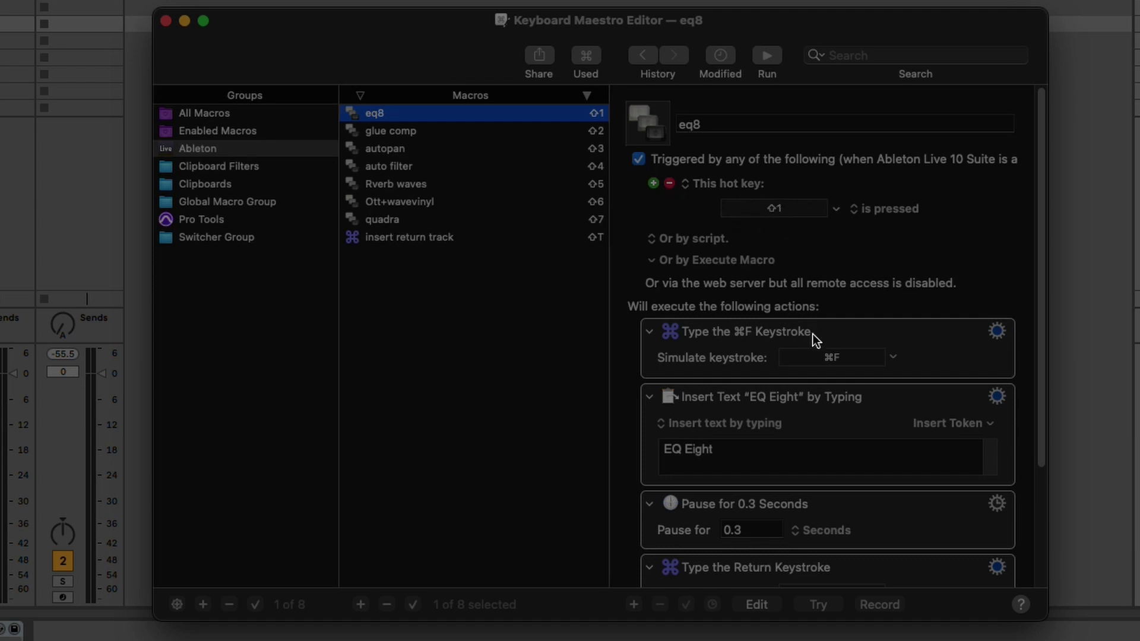
{"action": "scroll", "coordinate": [810, 334], "scroll_direction": "down", "scroll_amount": 4}
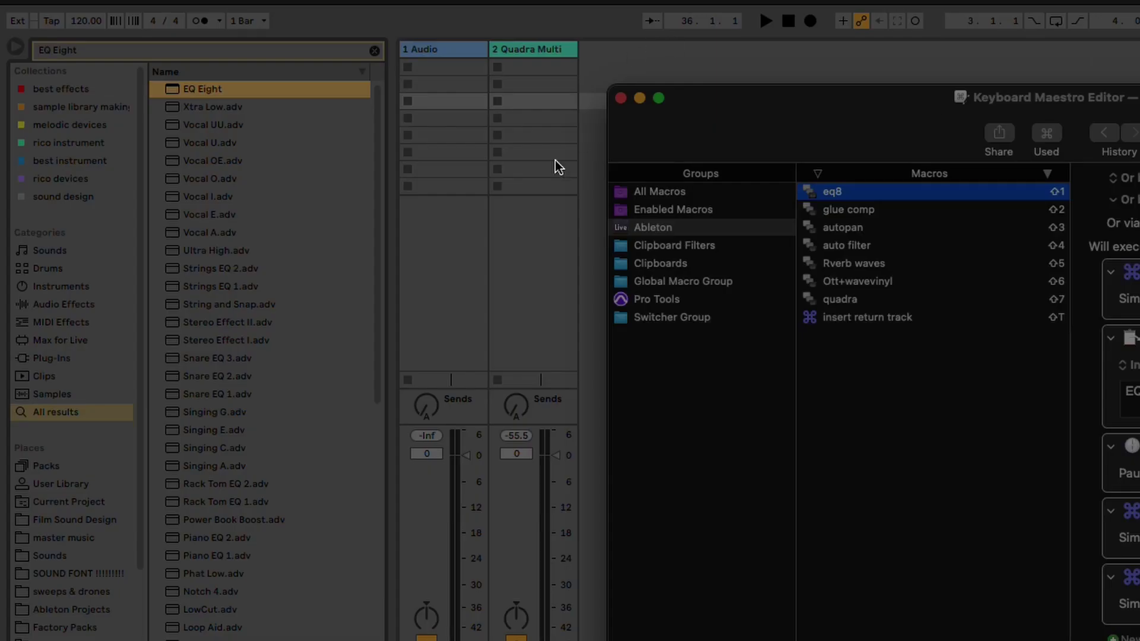
Clear the EQ Eight search from Ableton's browser and refocus the search field with Cmd+F.
{"action": "left_click", "coordinate": [555, 163]}
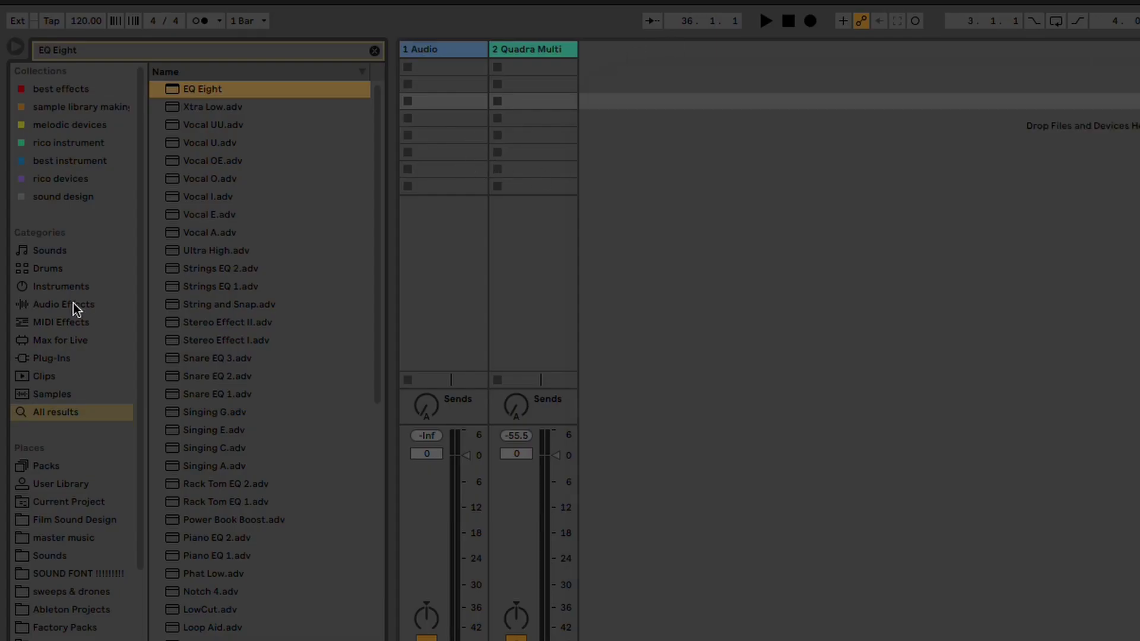
{"action": "left_click", "coordinate": [375, 51]}
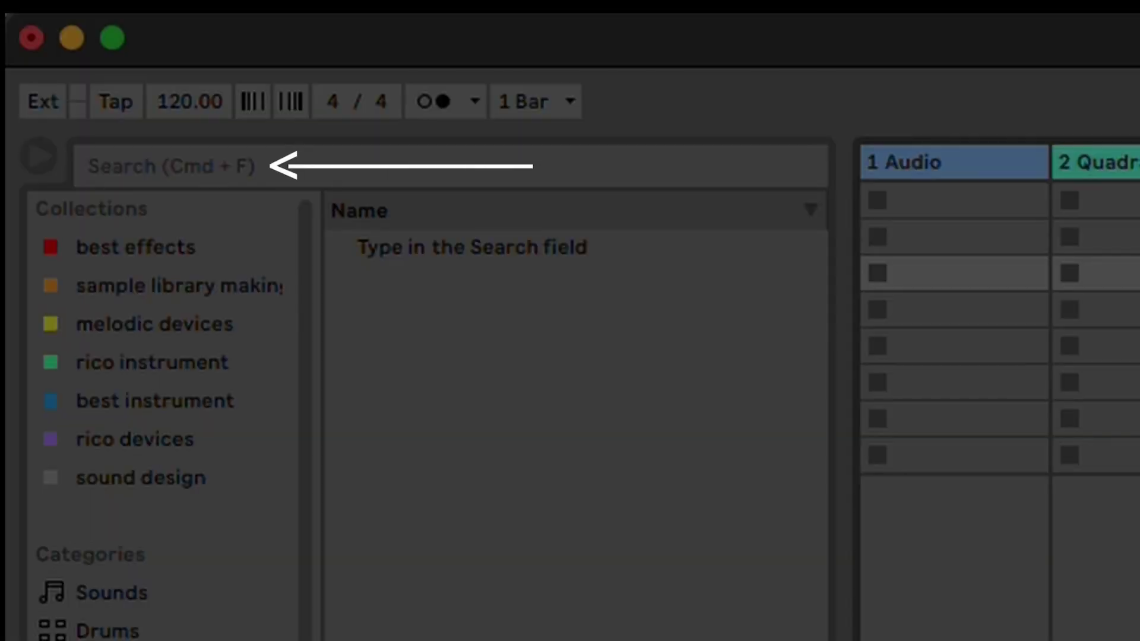
{"action": "left_click", "coordinate": [1041, 169]}
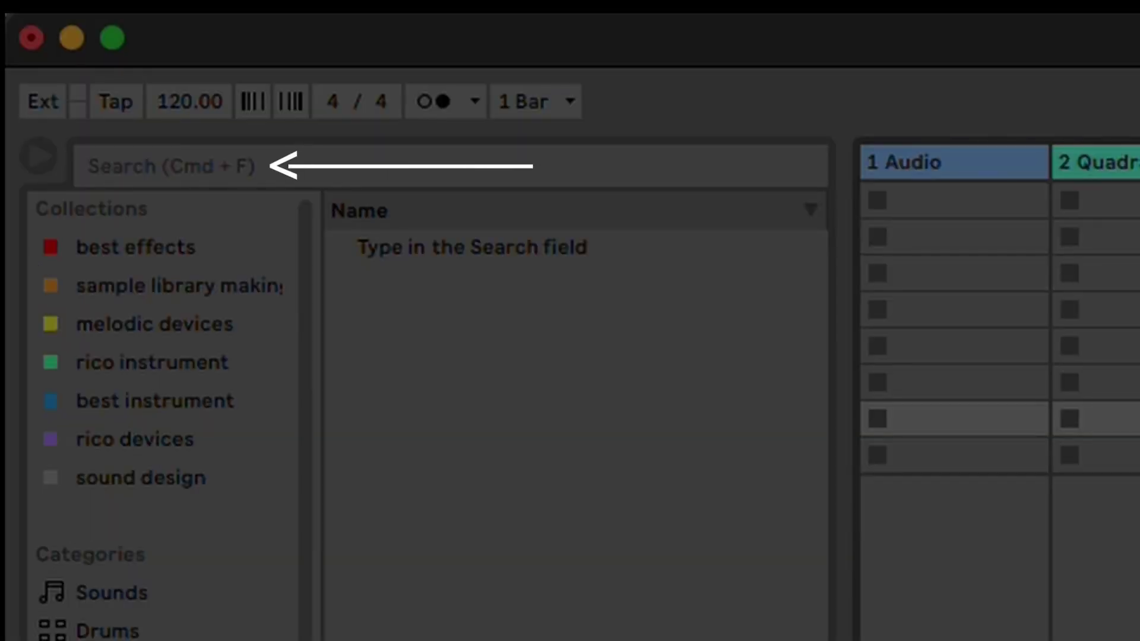
{"action": "key", "text": "super+f"}
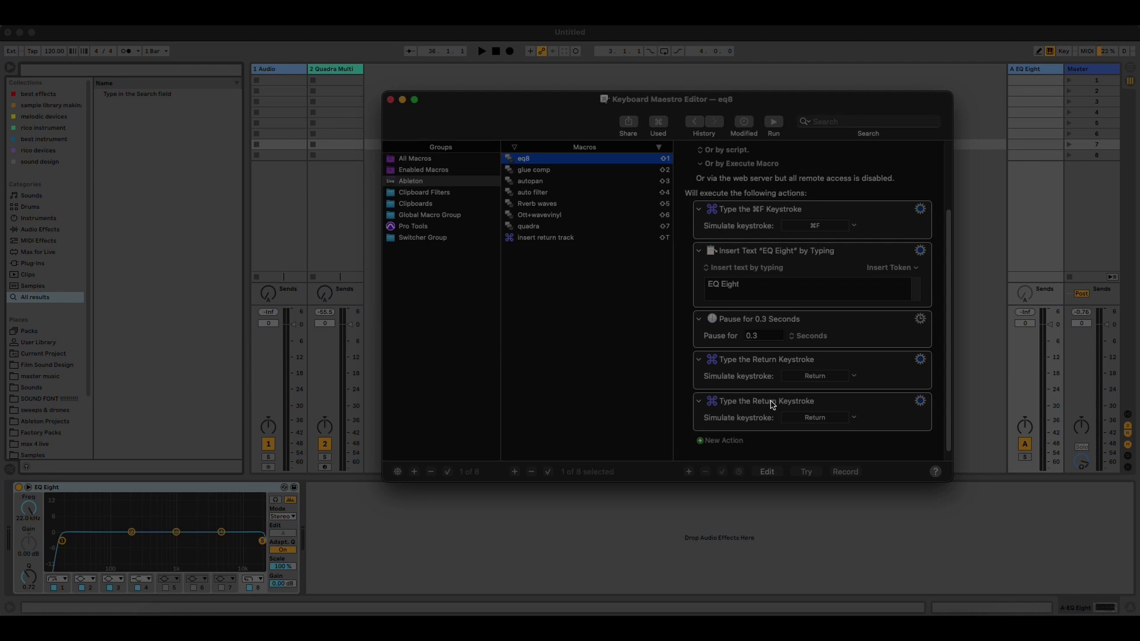
Narrow Ableton beside the macro editor and undo the EQ Eight on the return track.
{"action": "left_click", "coordinate": [1123, 166]}
{"action": "left_click_drag", "start_coordinate": [1123, 166], "coordinate": [650, 169]}
{"action": "key", "text": "super+z"}
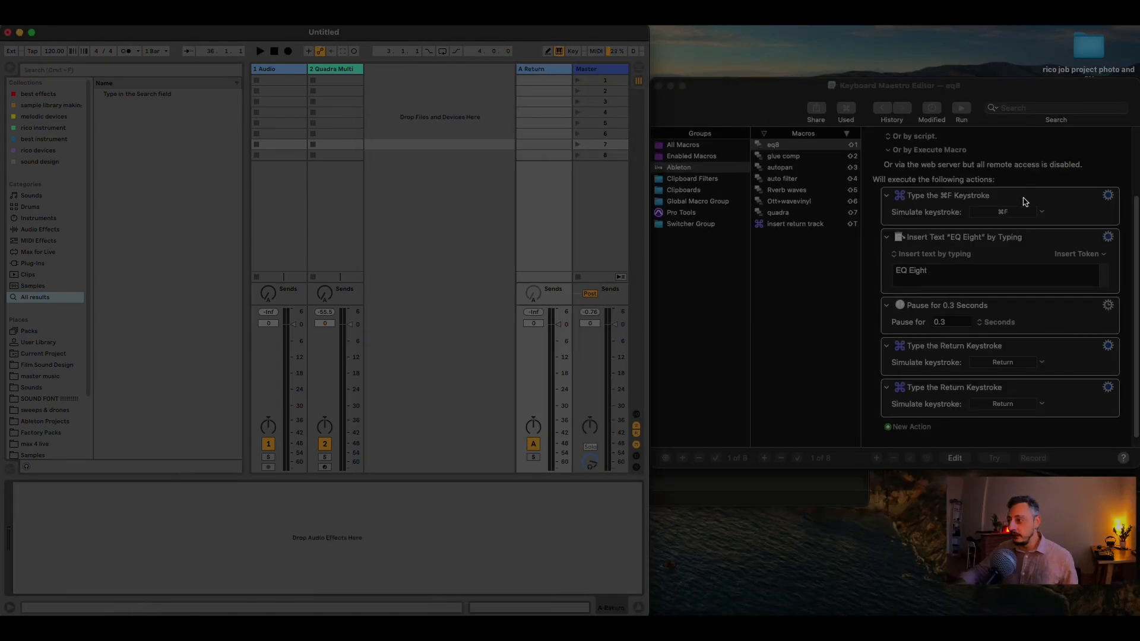
Search the browser for 'eq eight' and load EQ Eight onto the return track.
{"action": "left_click", "coordinate": [426, 135]}
{"action": "key", "text": "super+f"}
{"action": "type", "text": "eq eigh"}
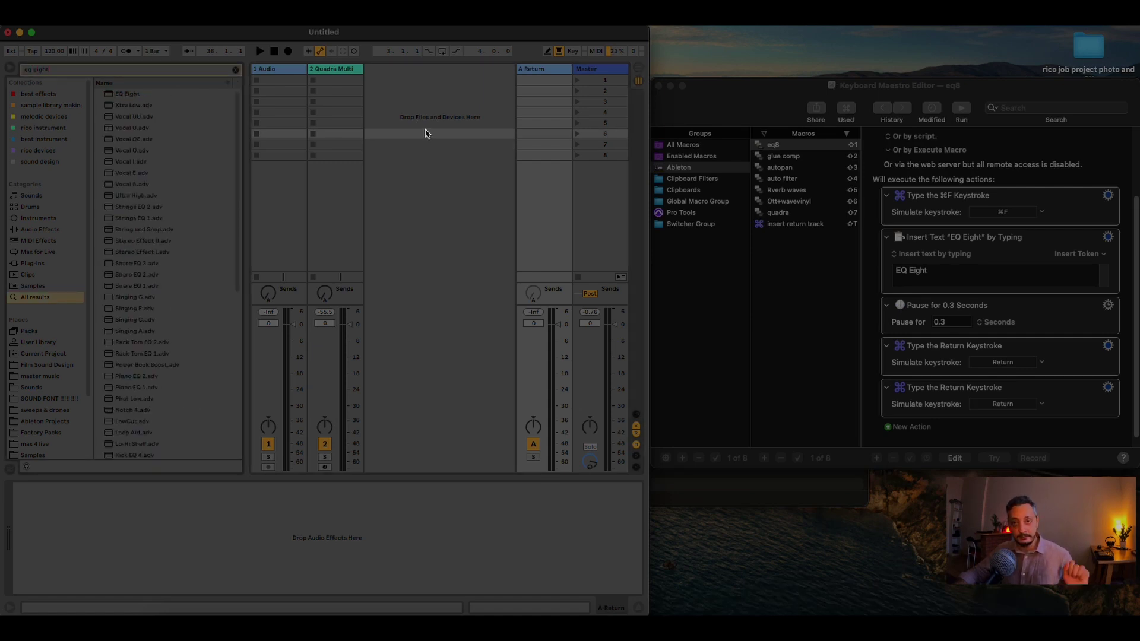
{"action": "type", "text": "t"}
{"action": "key", "text": "Return"}
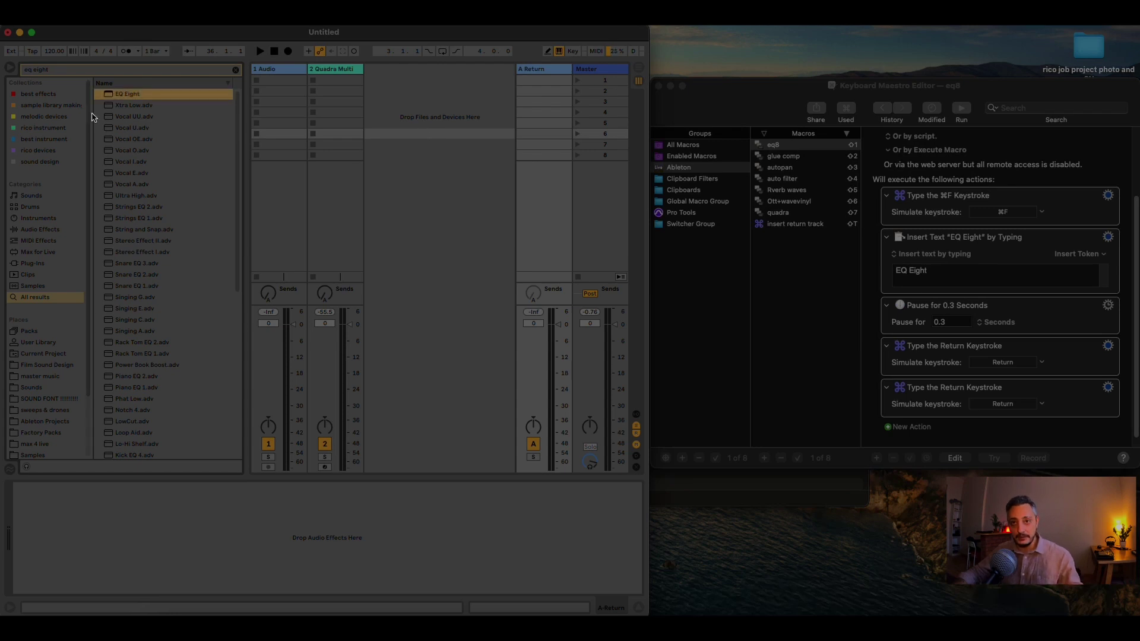
{"action": "key", "text": "Return"}
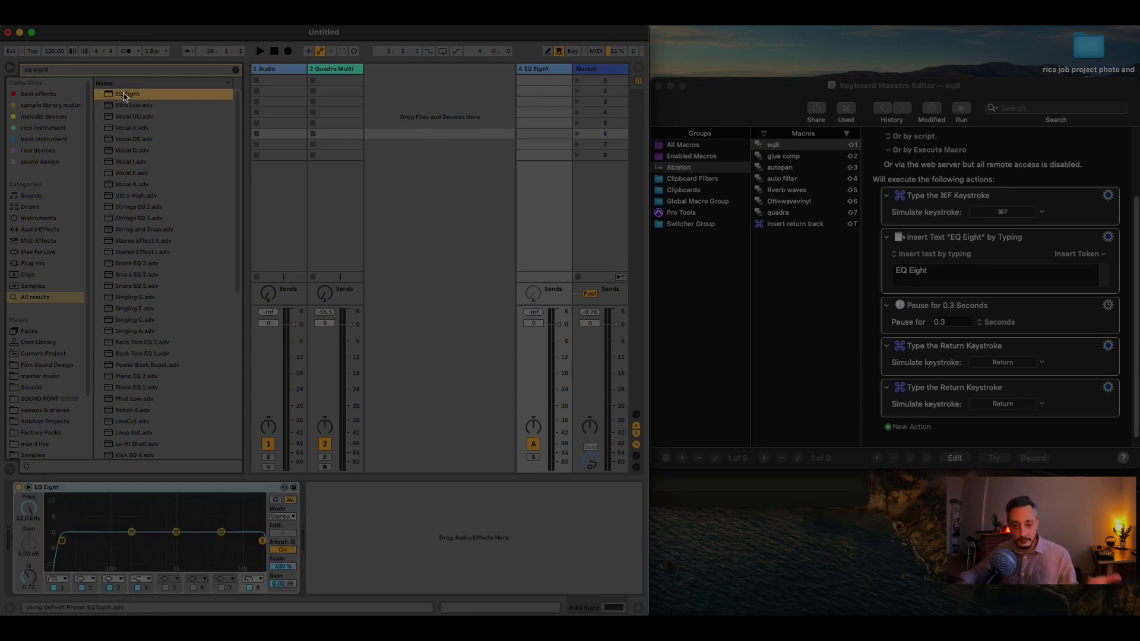
{"action": "left_click", "coordinate": [212, 489]}
{"action": "key", "text": "Delete"}
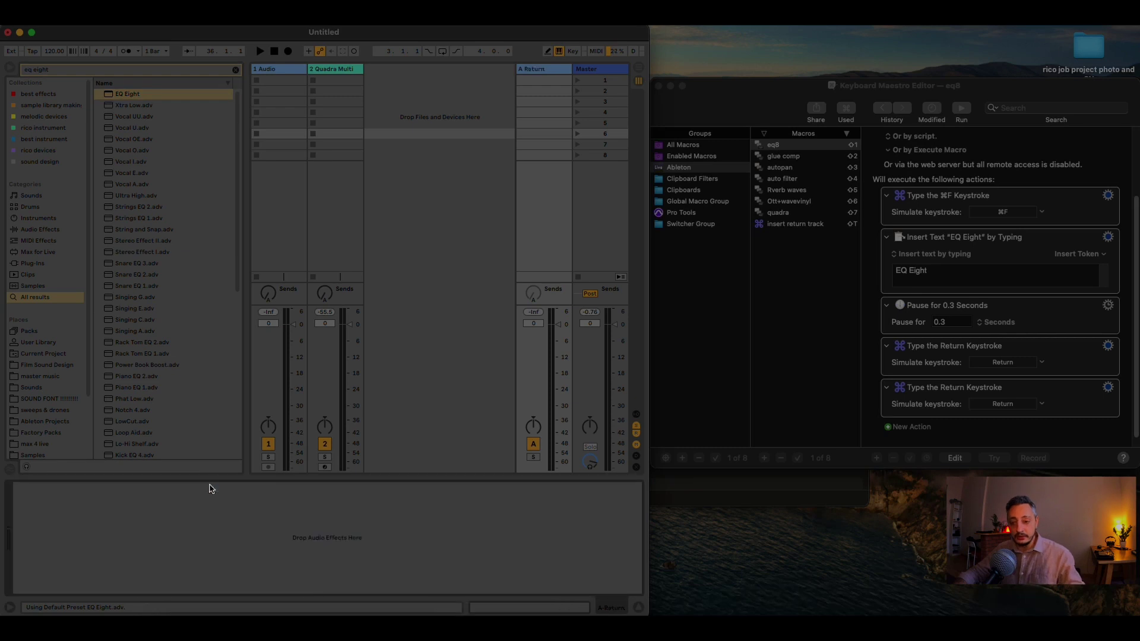
{"action": "left_click", "coordinate": [235, 70]}
{"action": "left_click", "coordinate": [40, 218]}
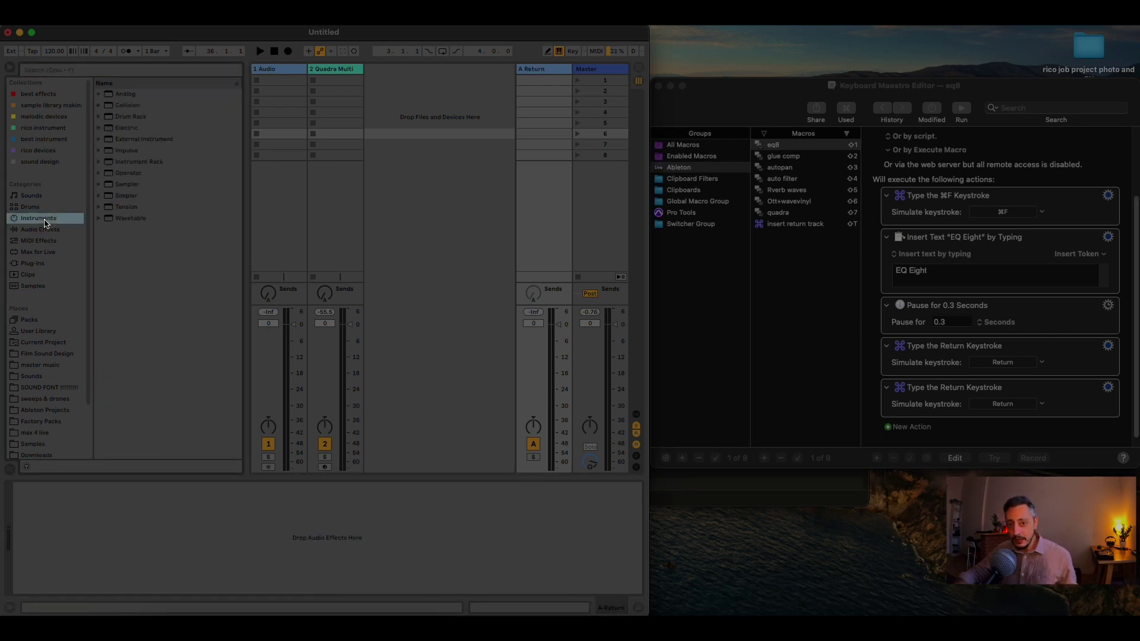
{"action": "left_click", "coordinate": [29, 206]}
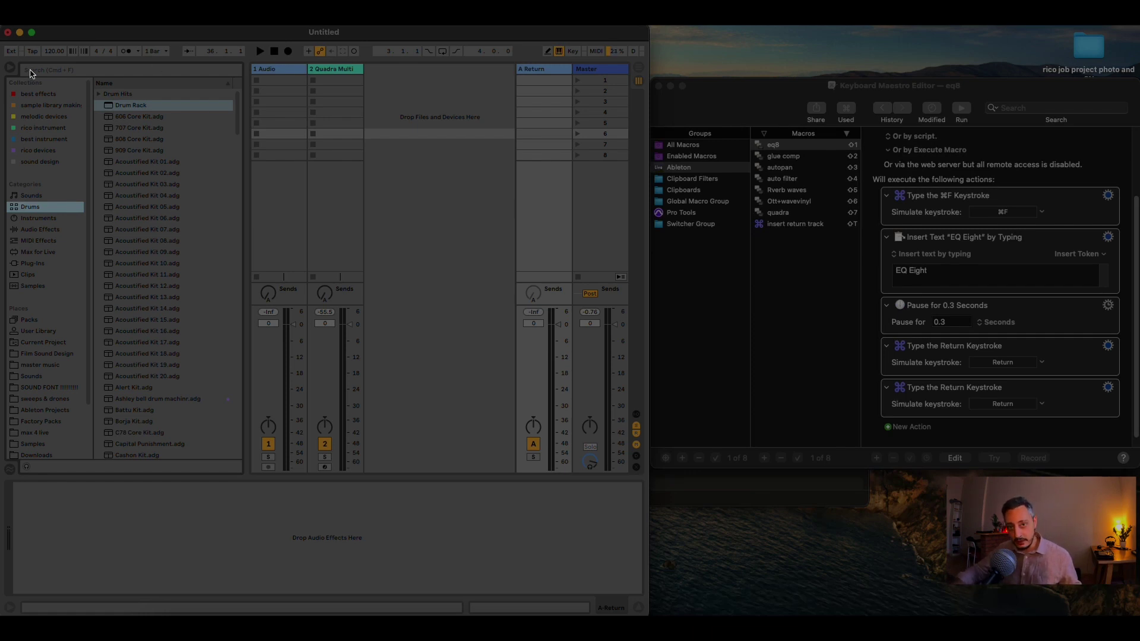
{"action": "key", "text": "shift+1"}
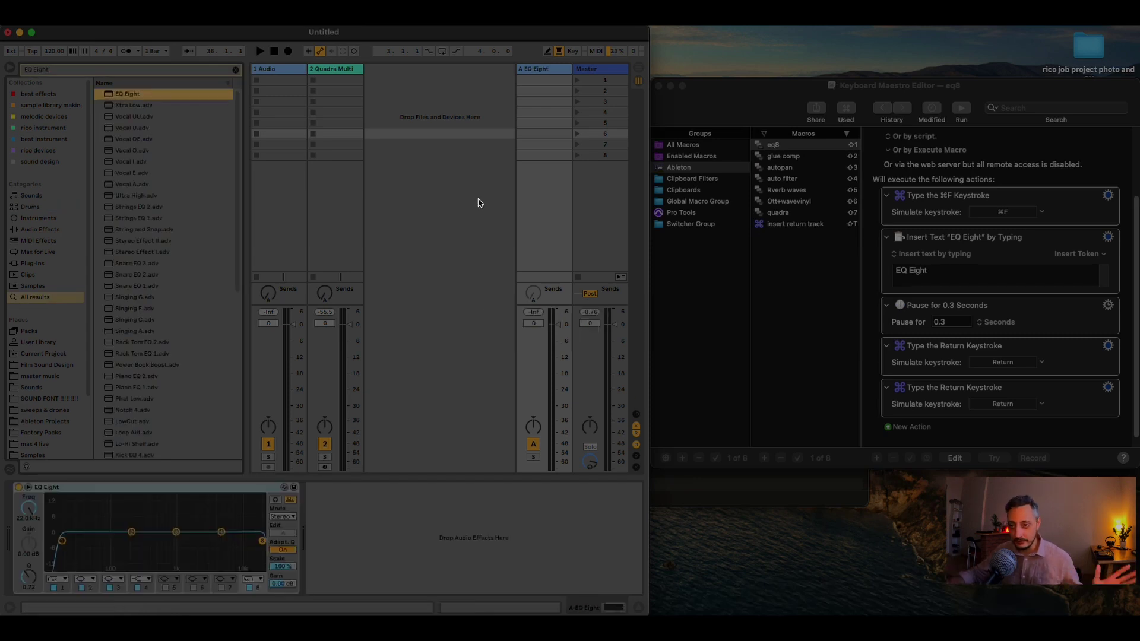
{"action": "left_click", "coordinate": [241, 487]}
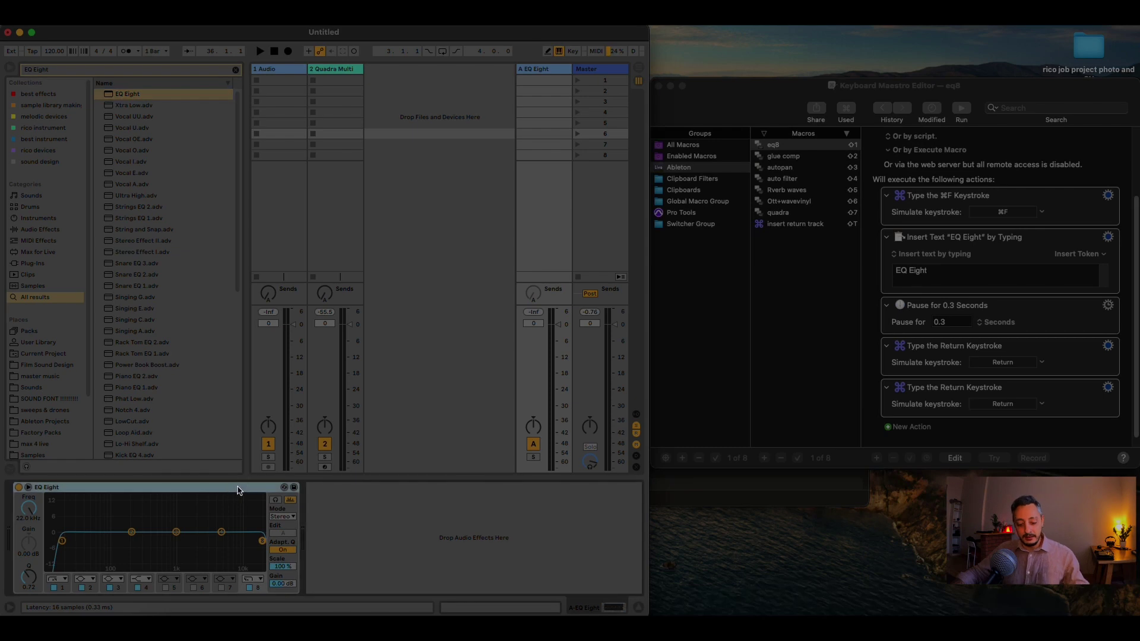
{"action": "key", "text": "Delete"}
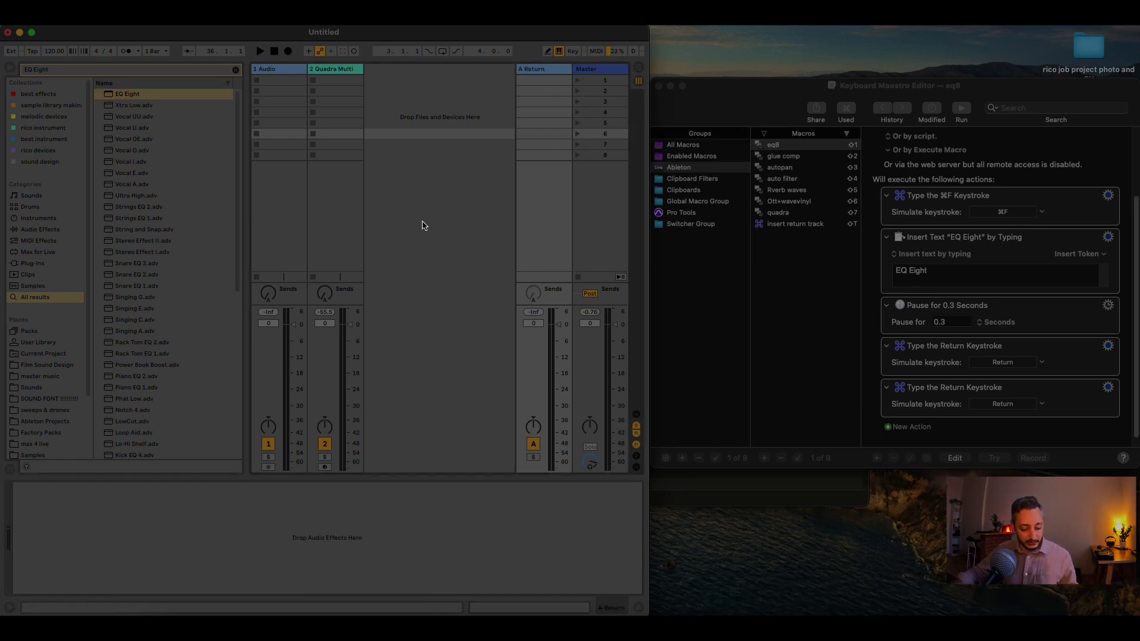
Trigger the quadra macro with Shift+7 to search for and load Quadra.
{"action": "key", "text": "shift+7"}
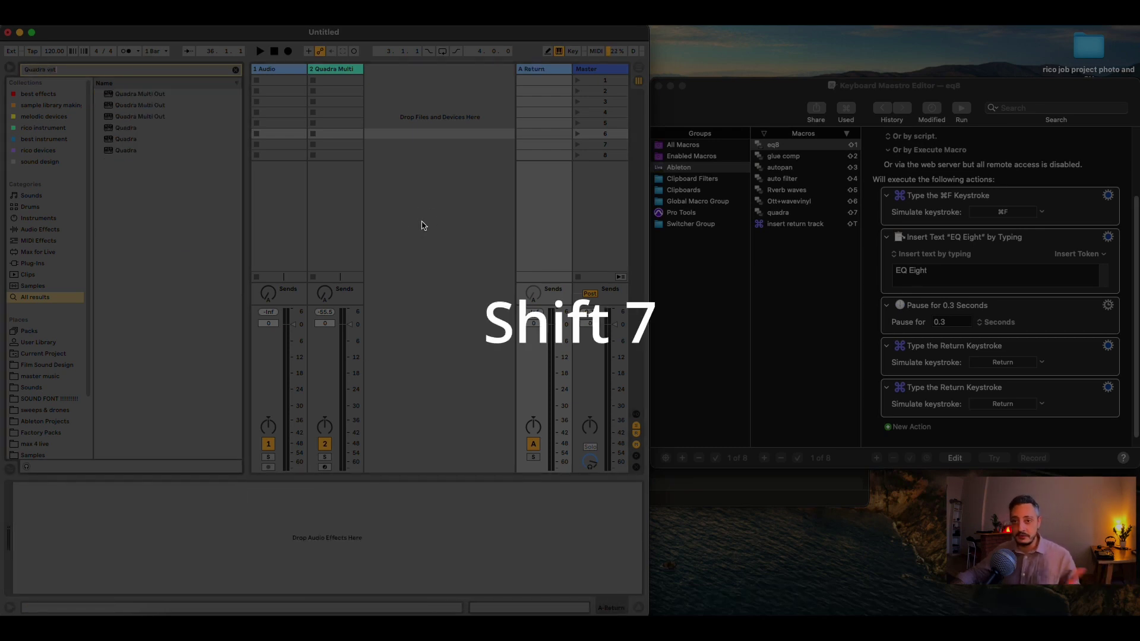